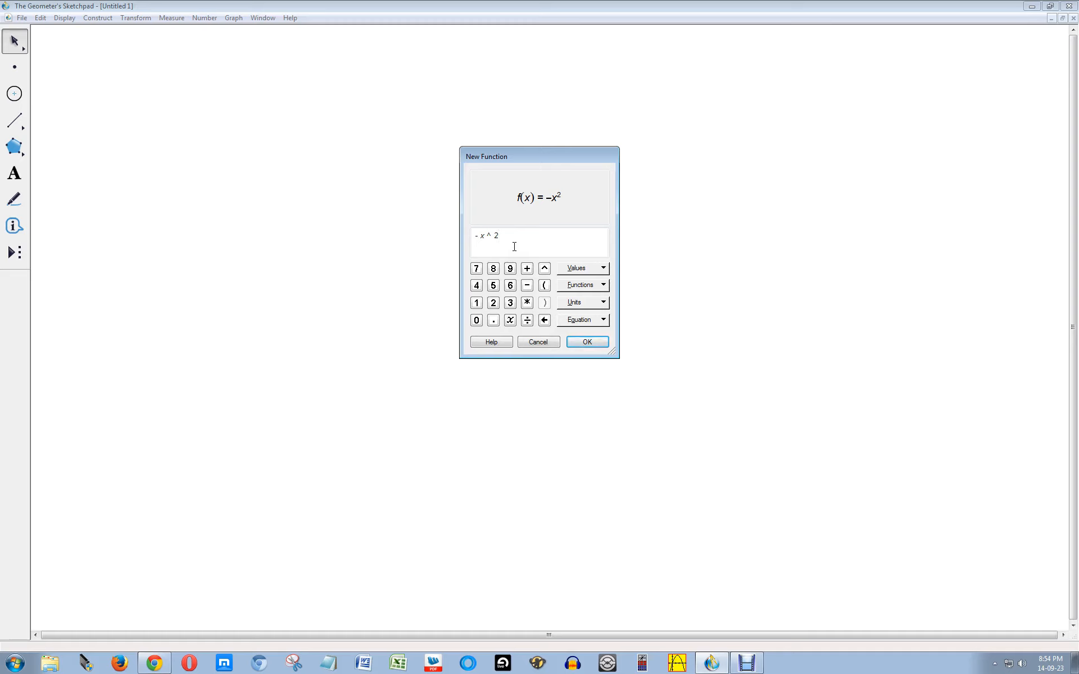
Step: Complete the new function expression as −x^2 − 10x + 8 and plot f(x)
{"action": "type", "text": "- 10x "}
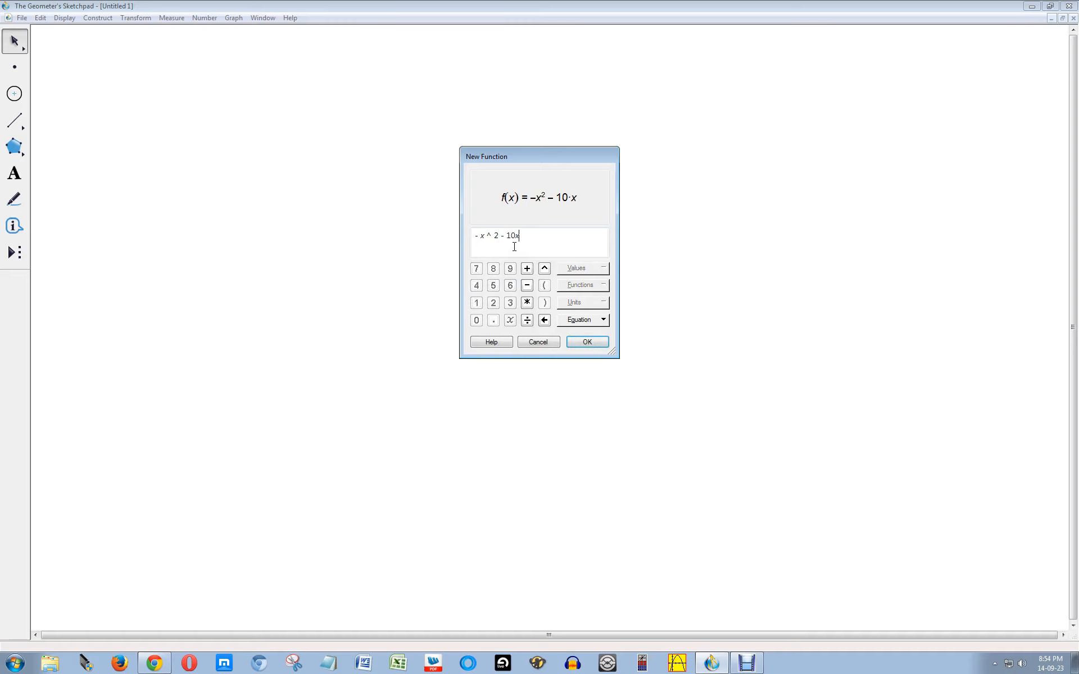
{"action": "type", "text": "+ "}
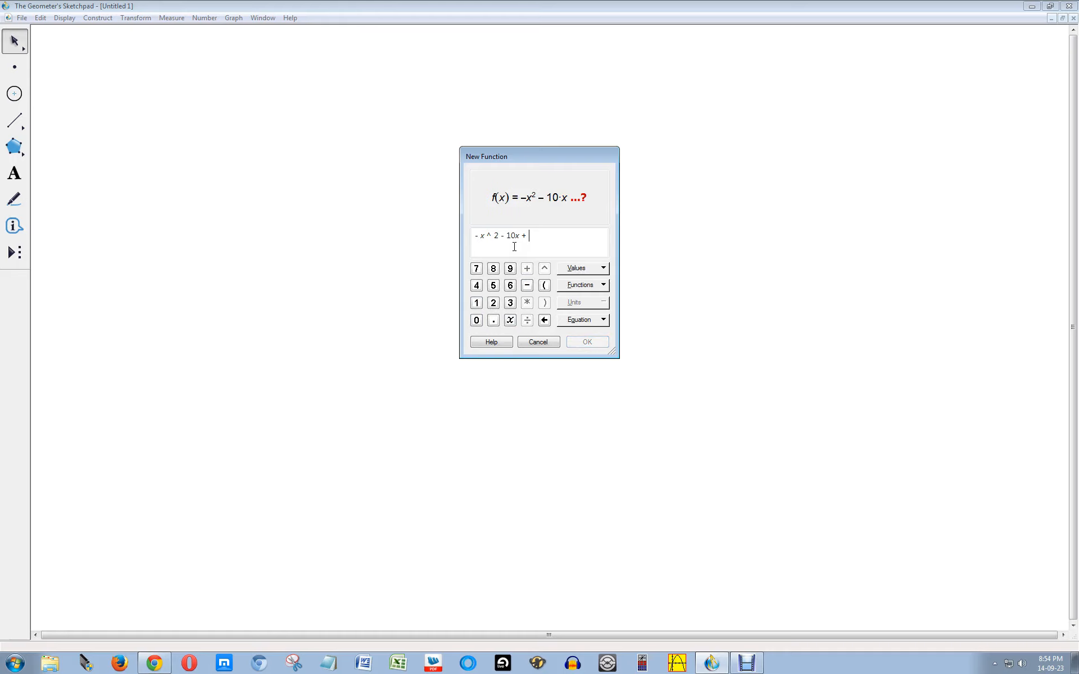
{"action": "type", "text": "8"}
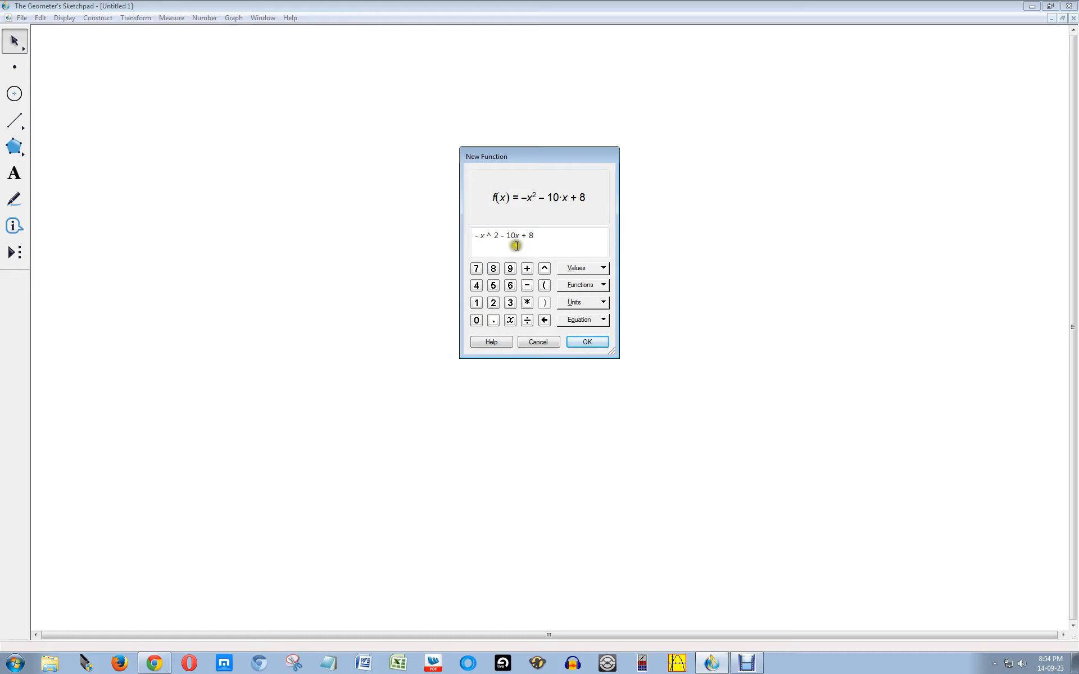
{"action": "left_click", "coordinate": [598, 341]}
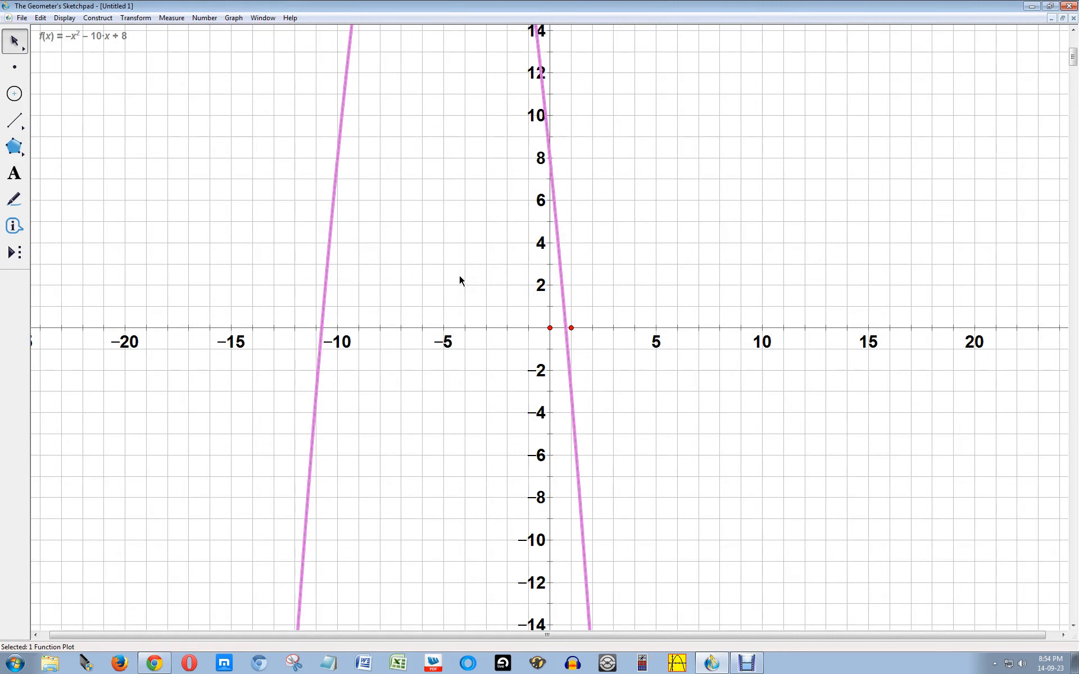
Step: Move the origin lower and shrink the axis scale until the parabola's vertex fits in the sketch
{"action": "left_click", "coordinate": [550, 330]}
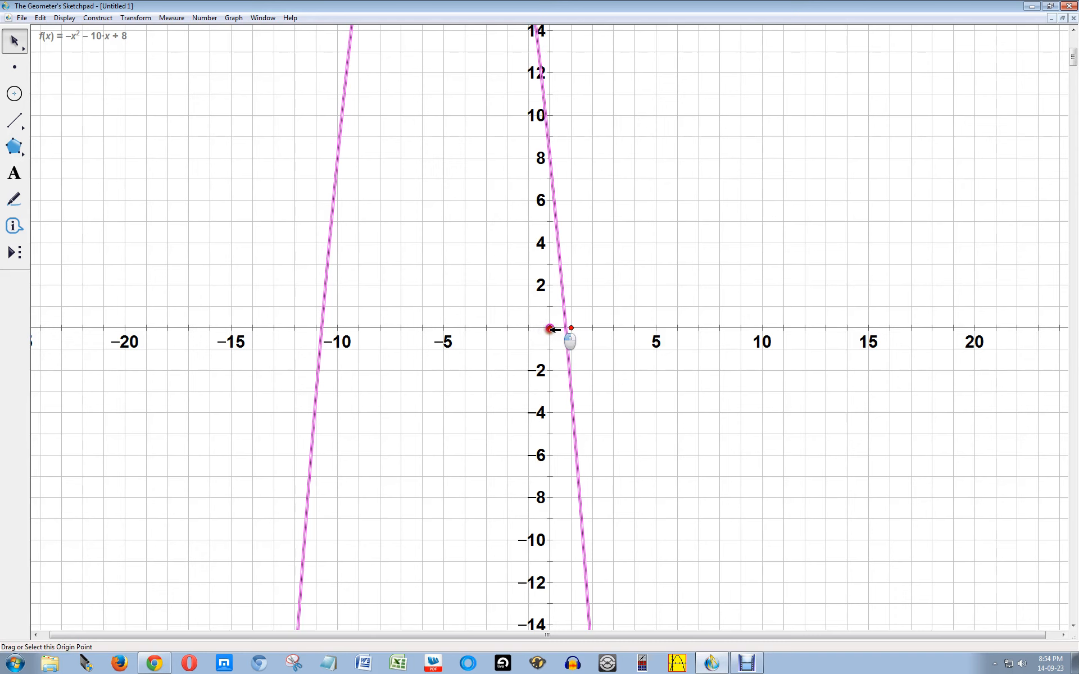
{"action": "left_click_drag", "start_coordinate": [551, 330], "coordinate": [544, 384]}
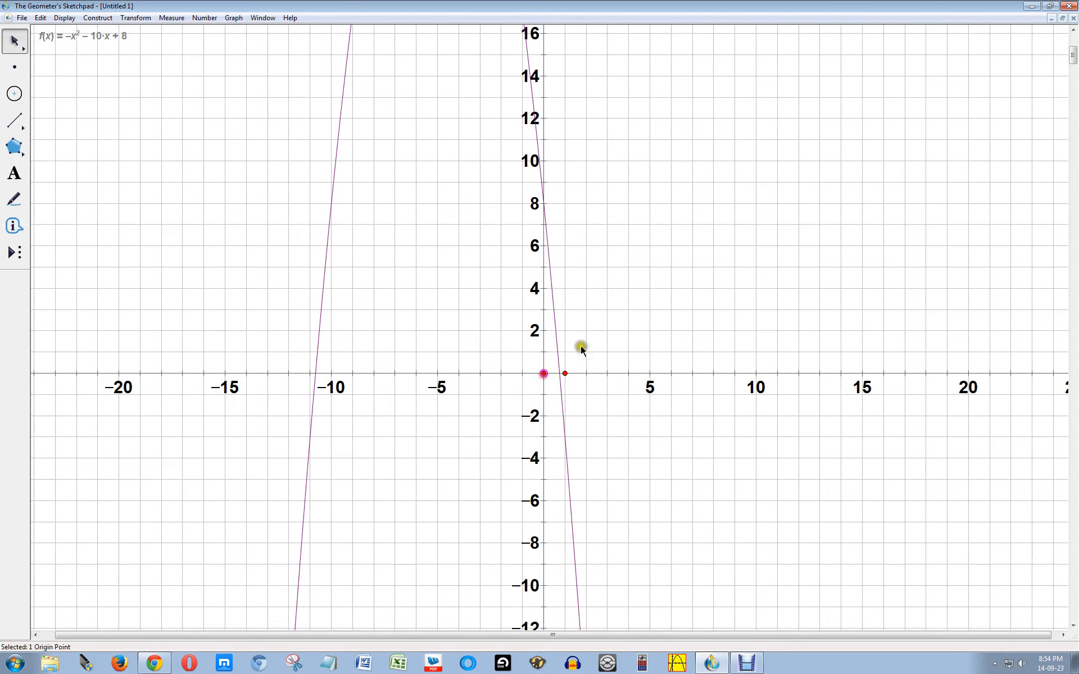
{"action": "left_click", "coordinate": [613, 344]}
{"action": "left_click_drag", "start_coordinate": [565, 373], "coordinate": [551, 374]}
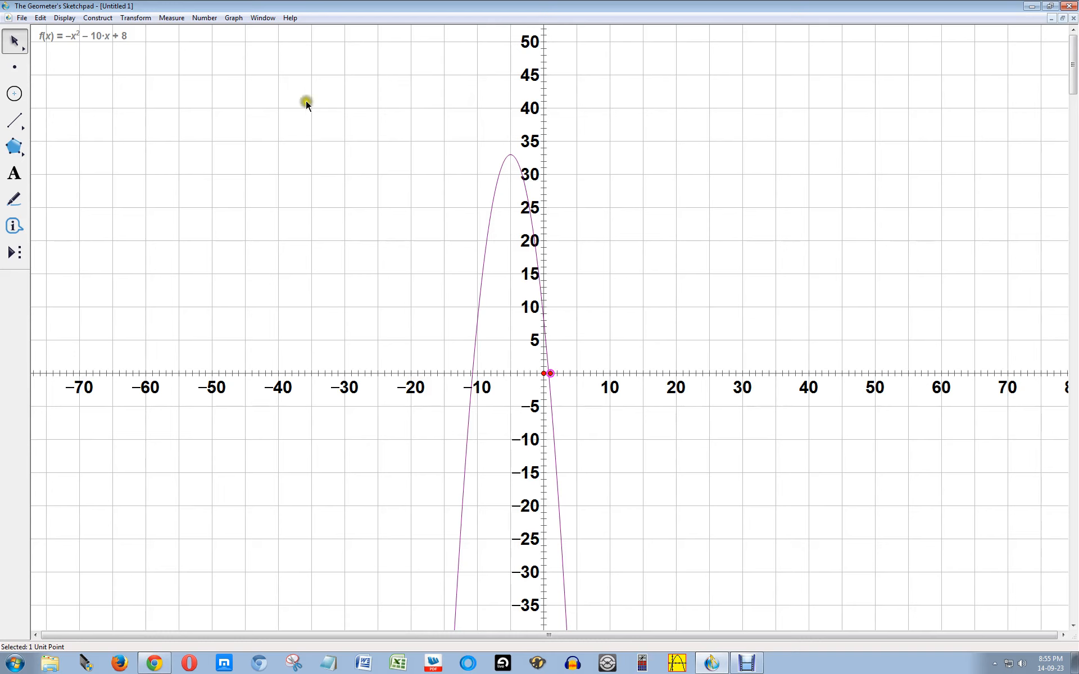
Step: Plot the line g(x) = 2x on the same axes as the parabola and deselect it
{"action": "left_click", "coordinate": [234, 19]}
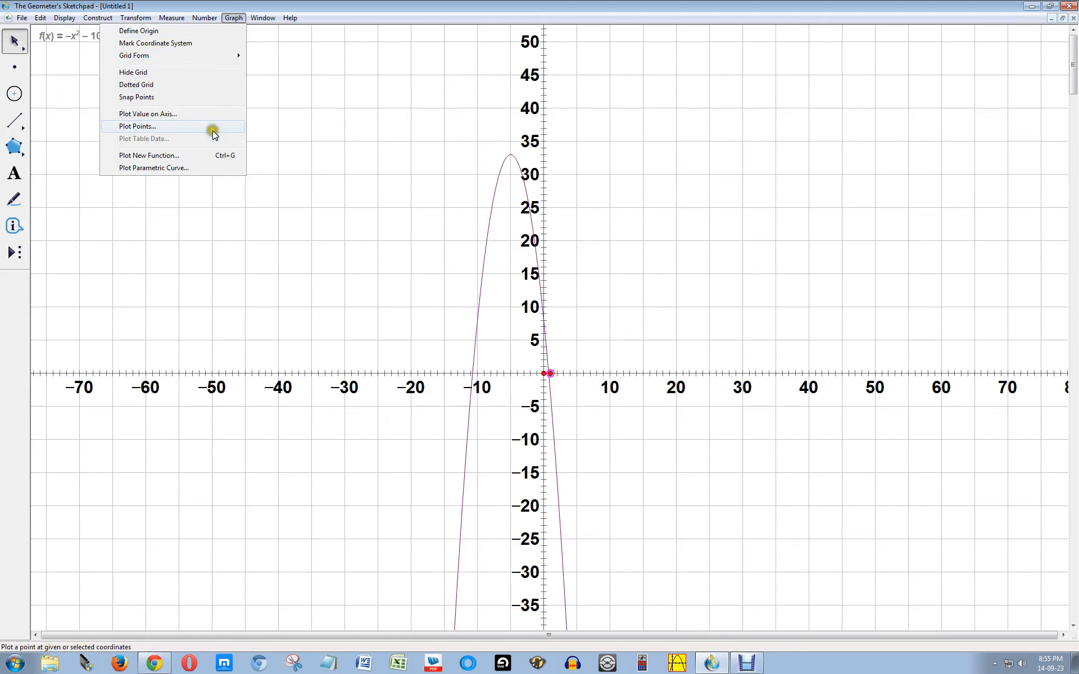
{"action": "left_click", "coordinate": [211, 156]}
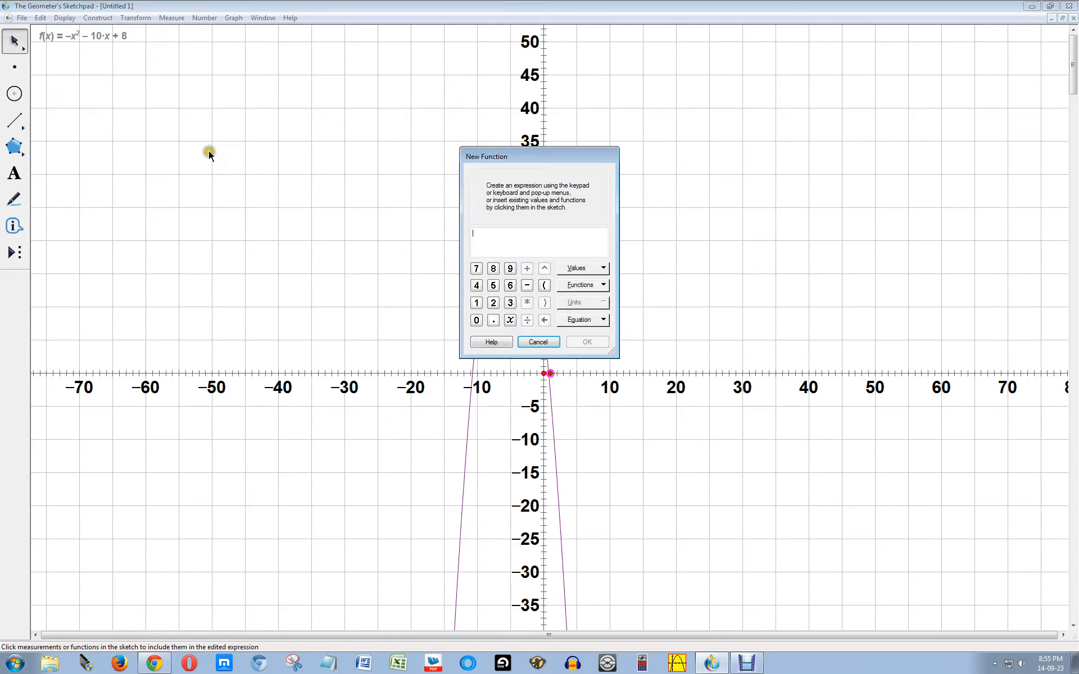
{"action": "type", "text": "2"}
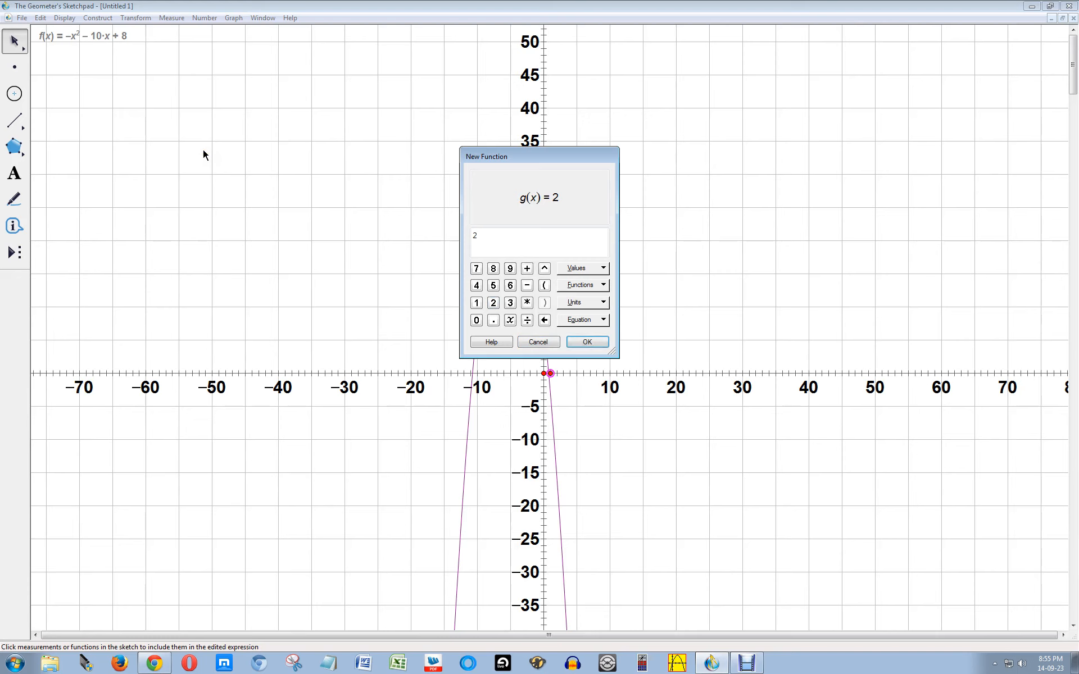
{"action": "type", "text": "x"}
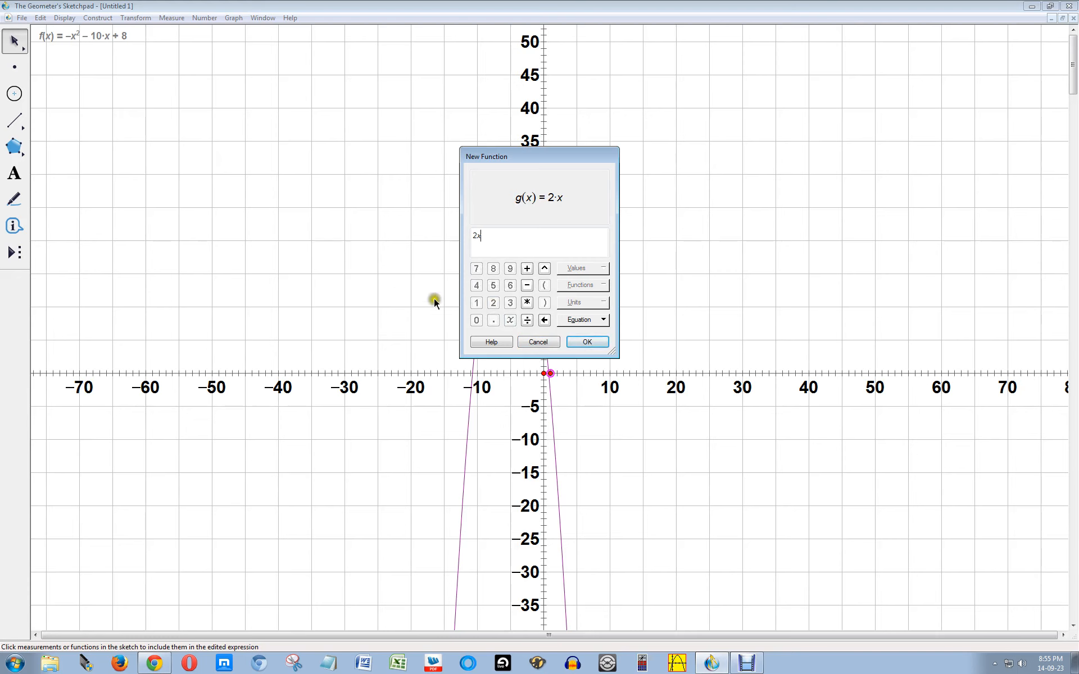
{"action": "left_click", "coordinate": [585, 343]}
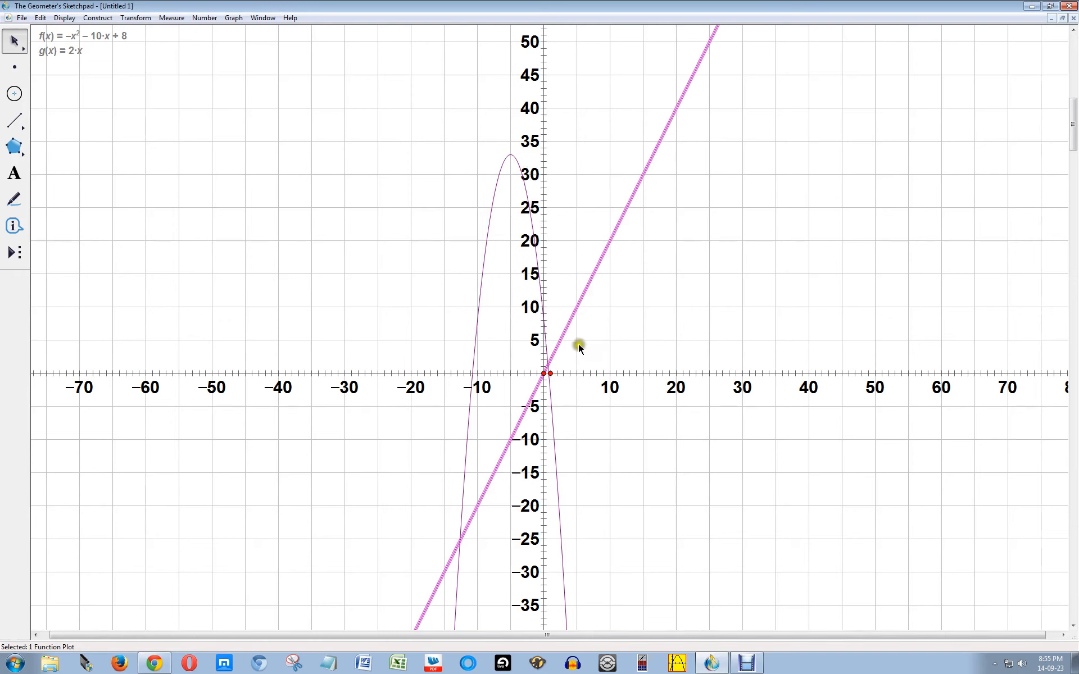
{"action": "left_click", "coordinate": [532, 370]}
{"action": "left_click", "coordinate": [83, 50]}
{"action": "double_click", "coordinate": [82, 50]}
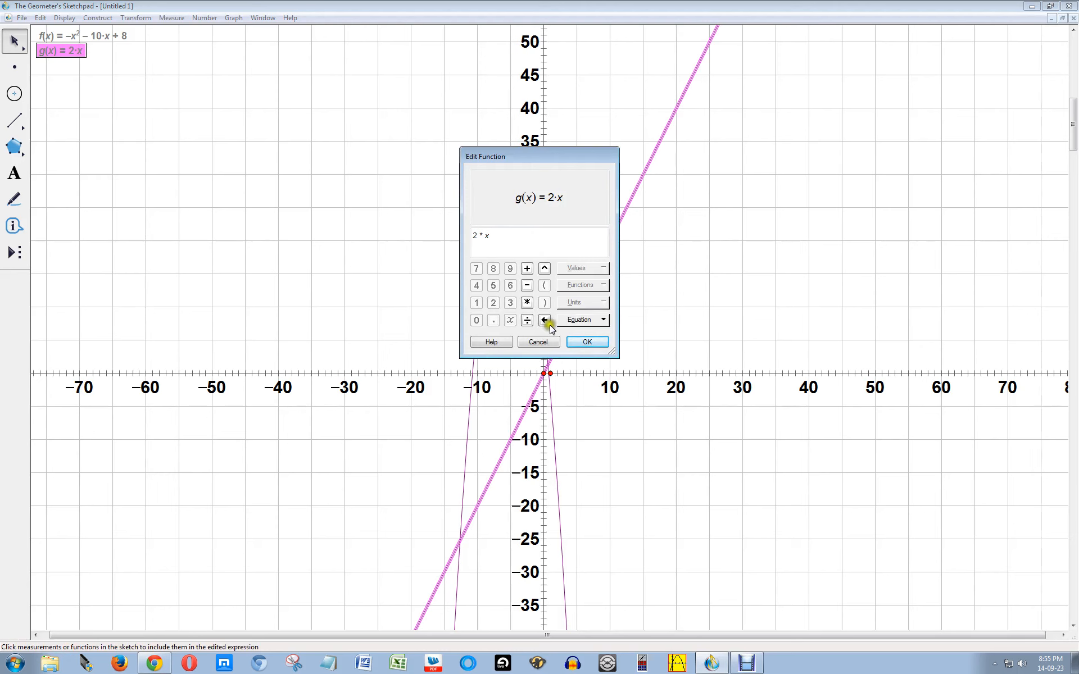
{"action": "left_click", "coordinate": [546, 342]}
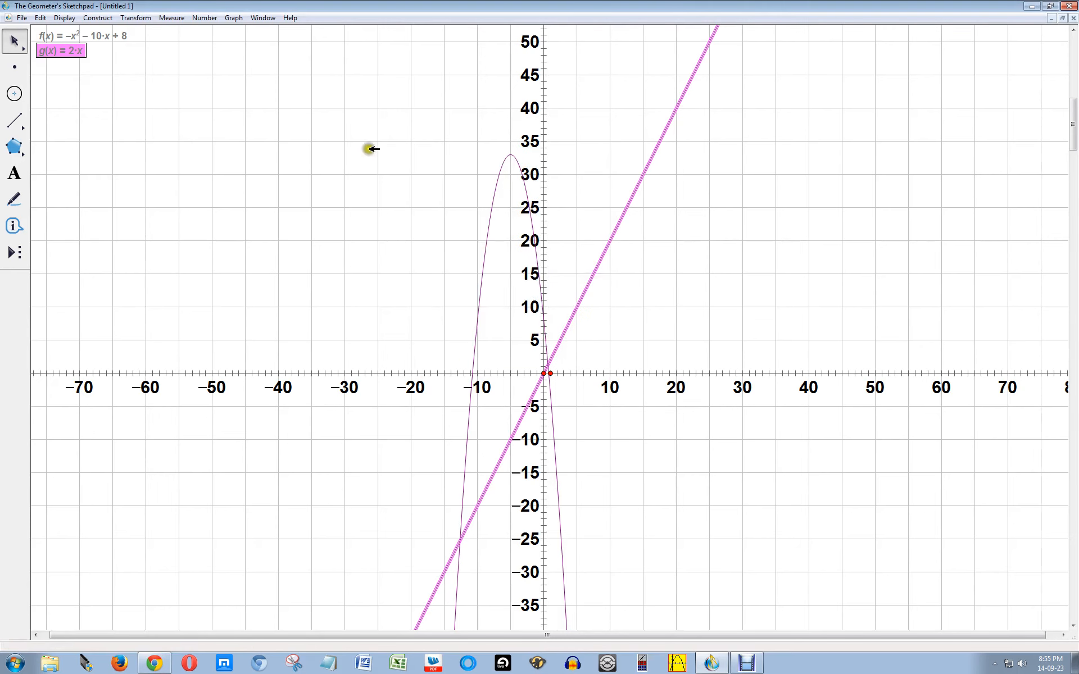
{"action": "left_click", "coordinate": [229, 53]}
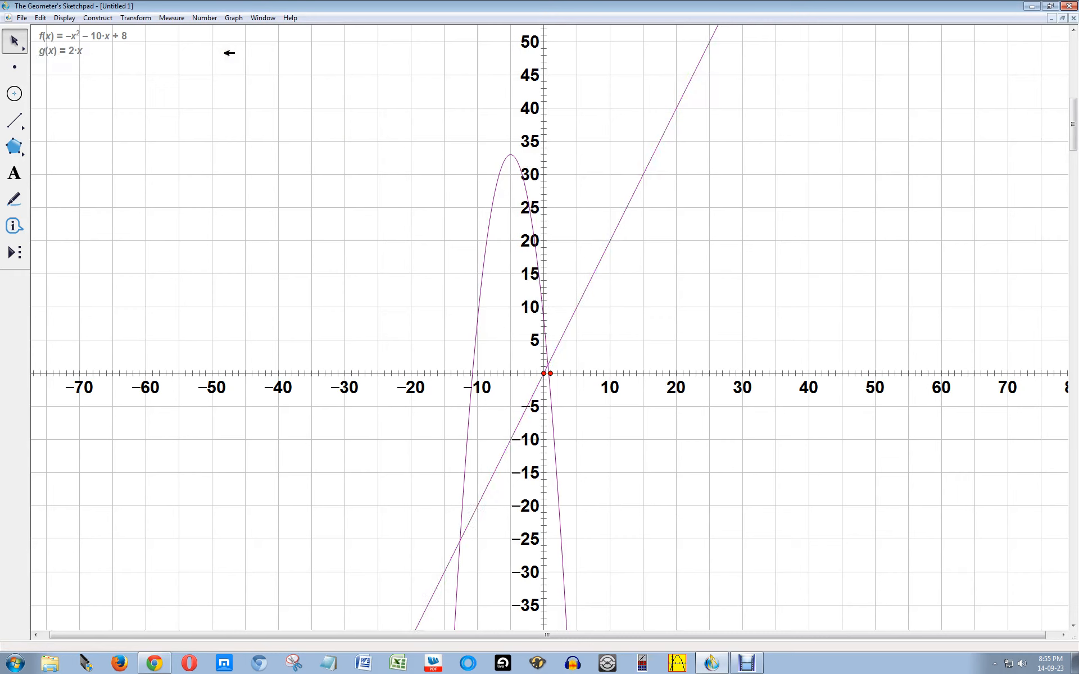
Step: Create a unitless parameter named b with the value 1.00 and deselect it
{"action": "left_click", "coordinate": [206, 18]}
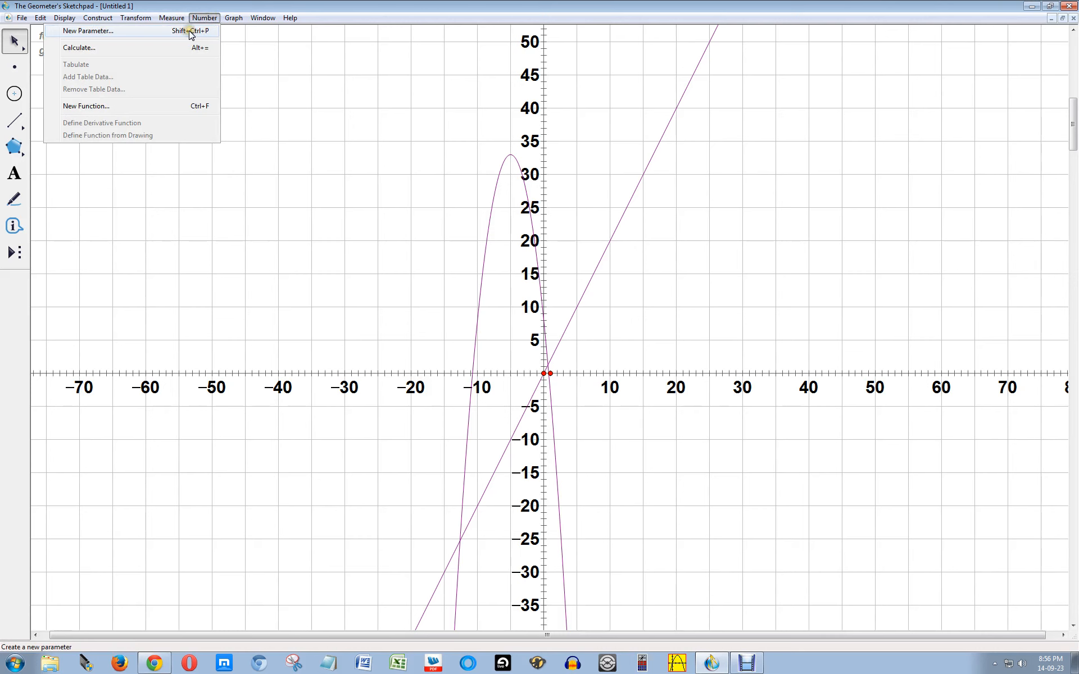
{"action": "left_click", "coordinate": [192, 33]}
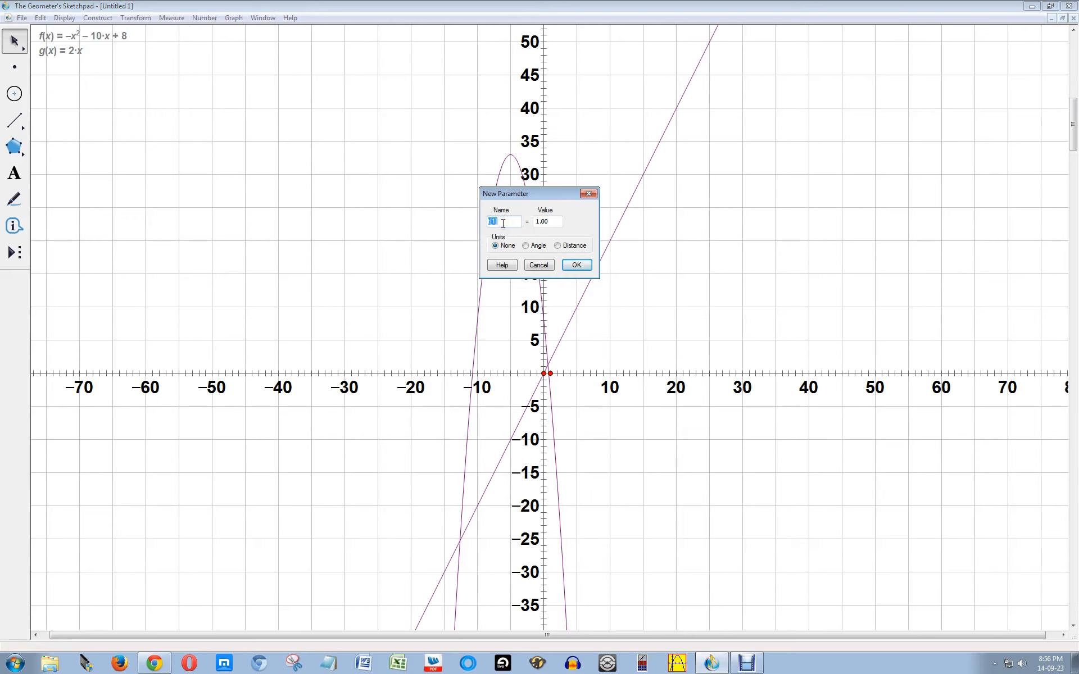
{"action": "type", "text": "b"}
{"action": "left_click", "coordinate": [560, 221]}
{"action": "left_click", "coordinate": [577, 265]}
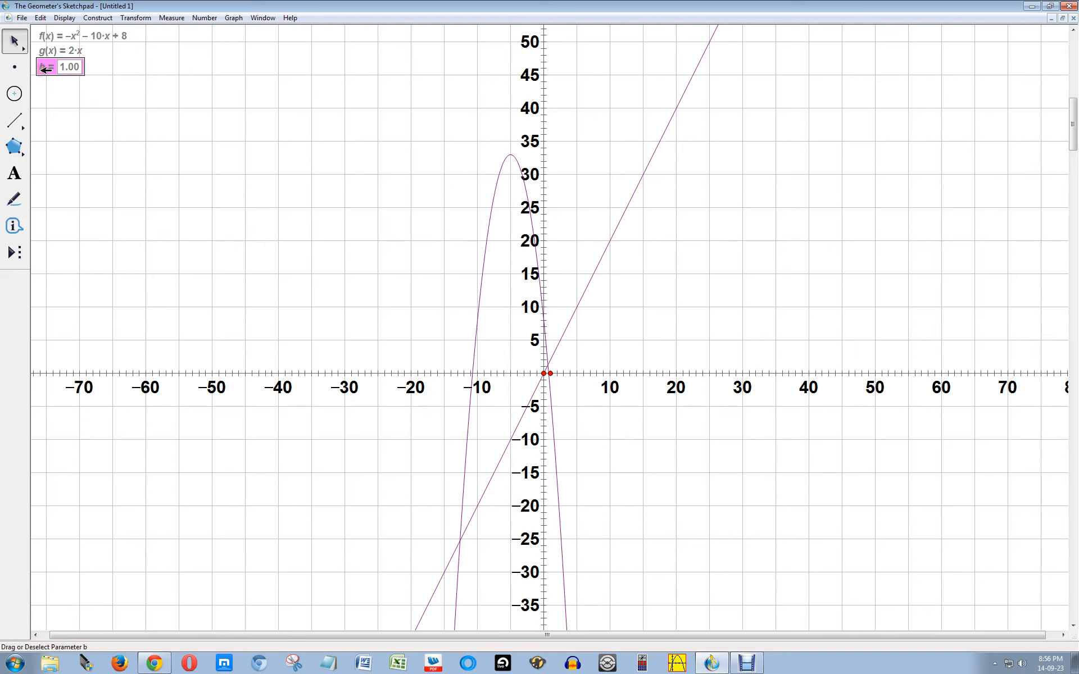
{"action": "left_click", "coordinate": [124, 64]}
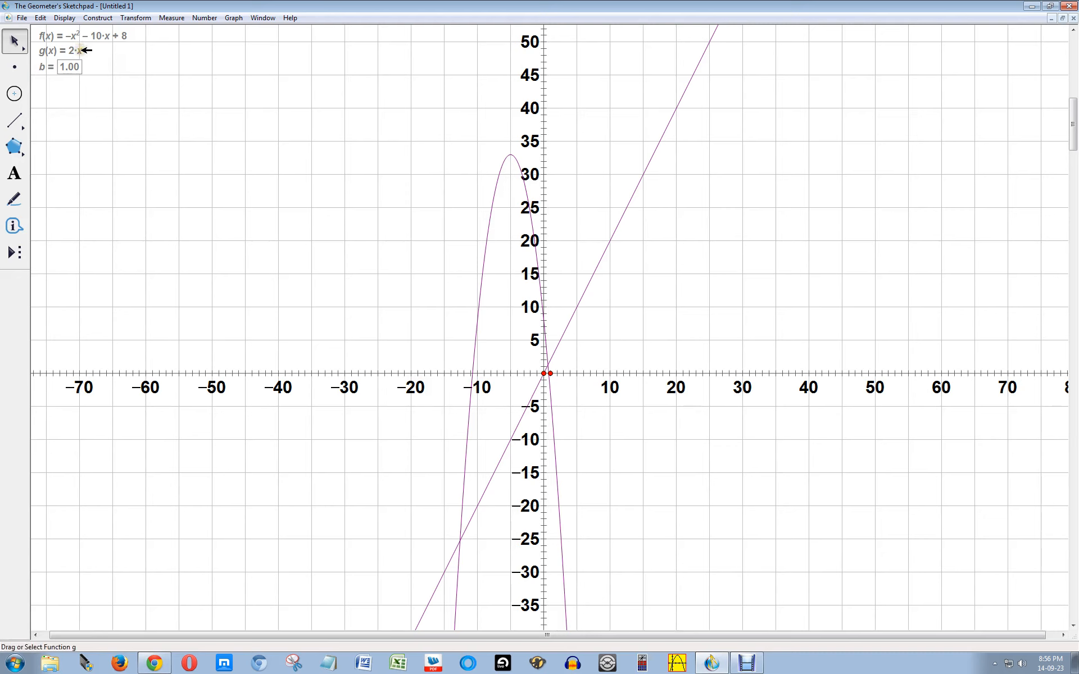
Step: Edit g(x) to 2x + b, using parameter b as the line's intercept
{"action": "double_click", "coordinate": [82, 50]}
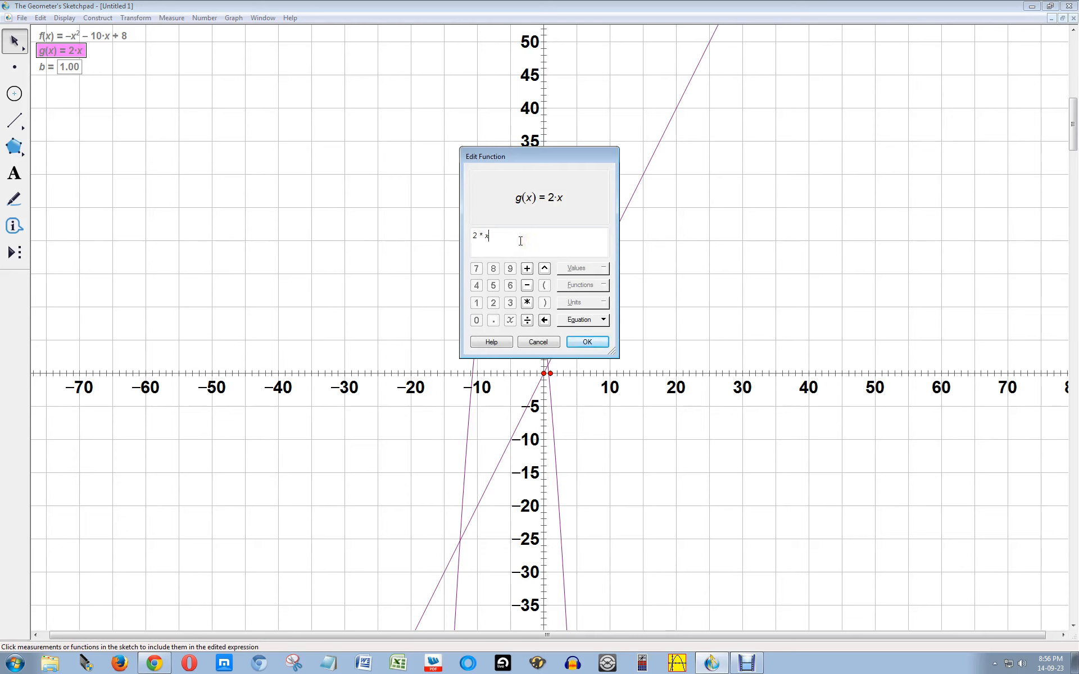
{"action": "type", "text": "+"}
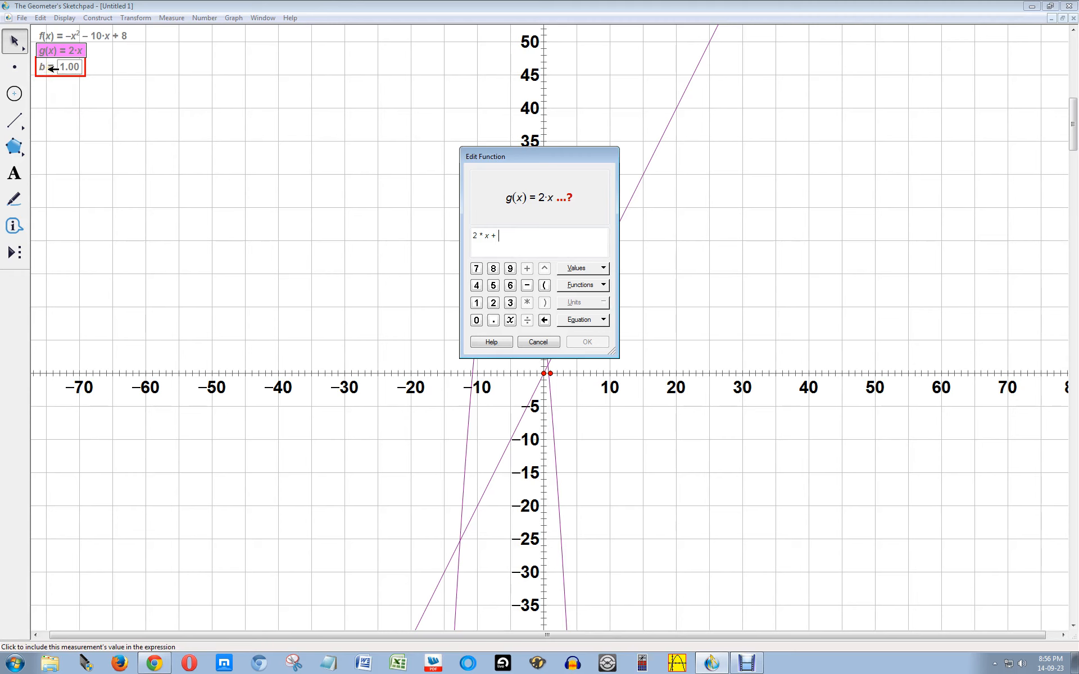
{"action": "left_click", "coordinate": [52, 68]}
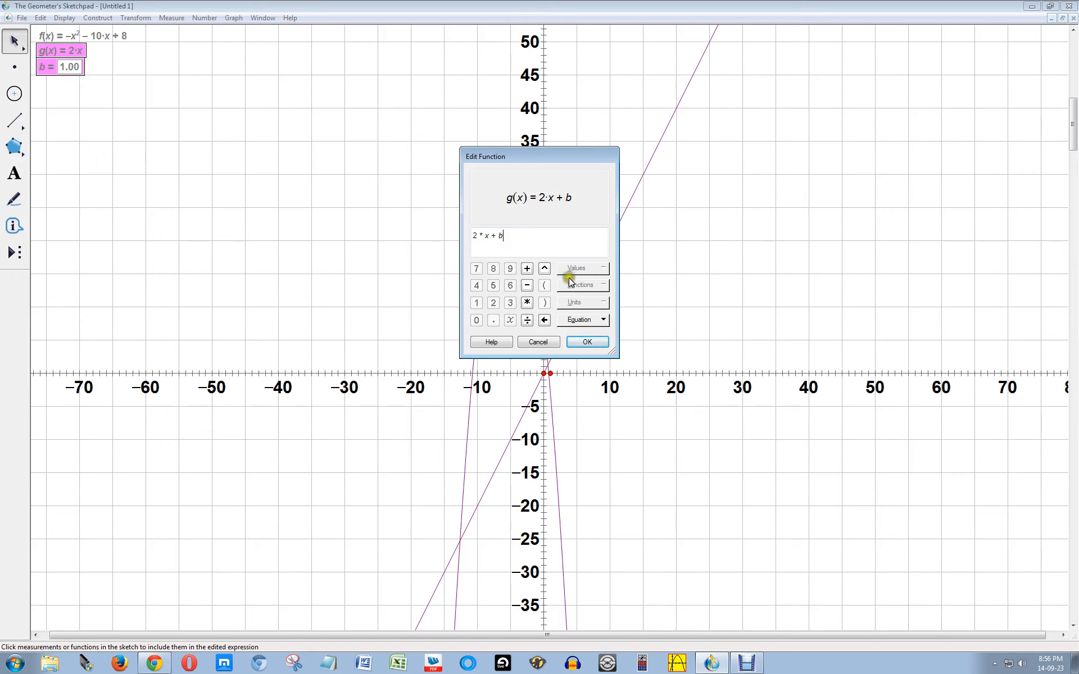
{"action": "left_click", "coordinate": [588, 342]}
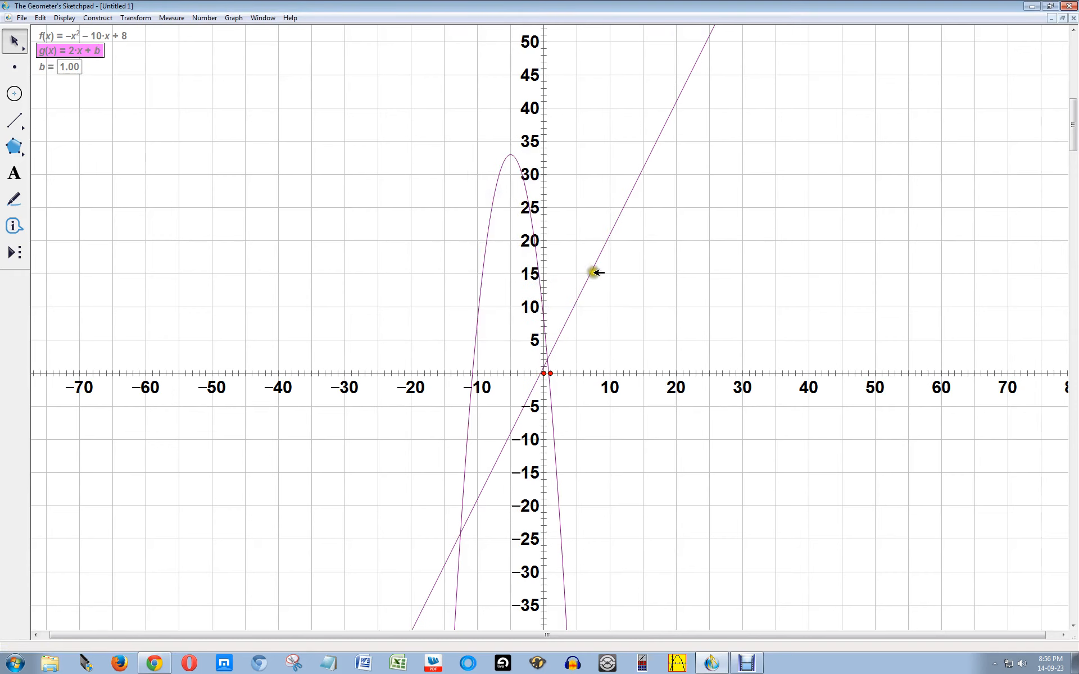
{"action": "left_click", "coordinate": [121, 65]}
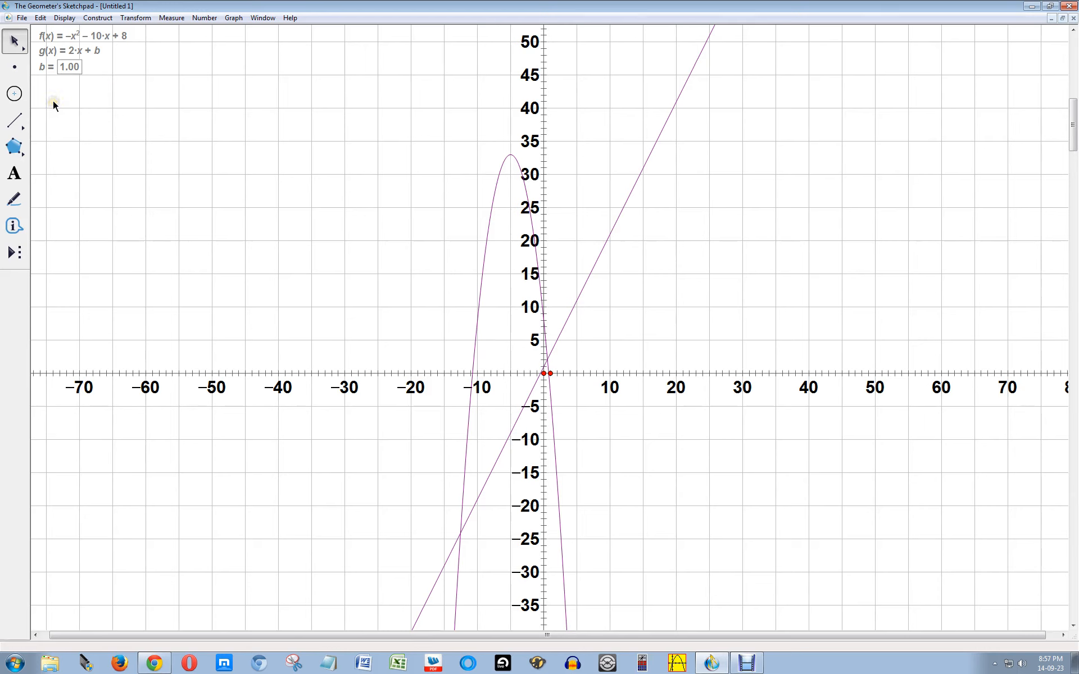
Step: Animate parameter b, adjust the speed back to 1.0, and pause when the line touches the parabola, at b about 43.96
{"action": "right_click", "coordinate": [49, 69]}
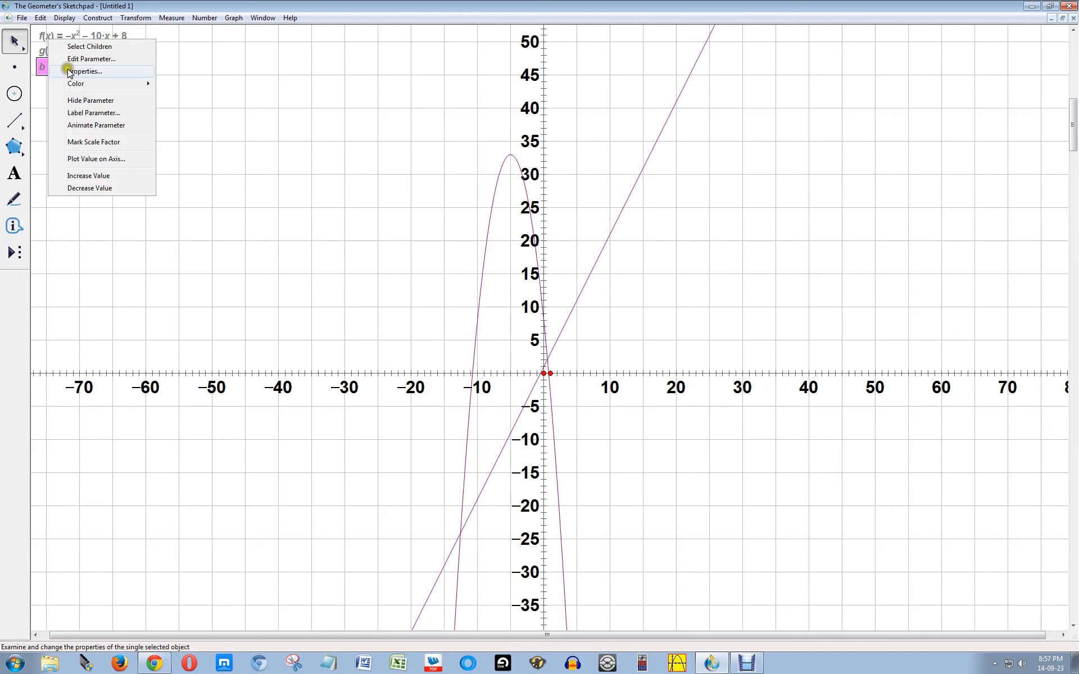
{"action": "left_click", "coordinate": [134, 129]}
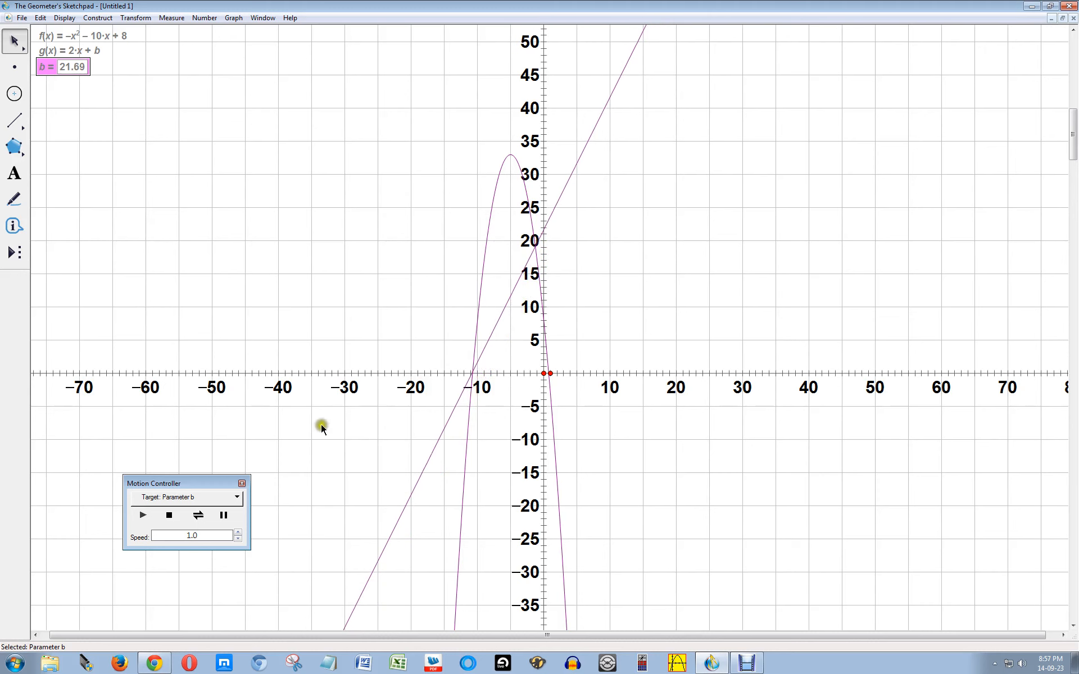
{"action": "left_click", "coordinate": [238, 532]}
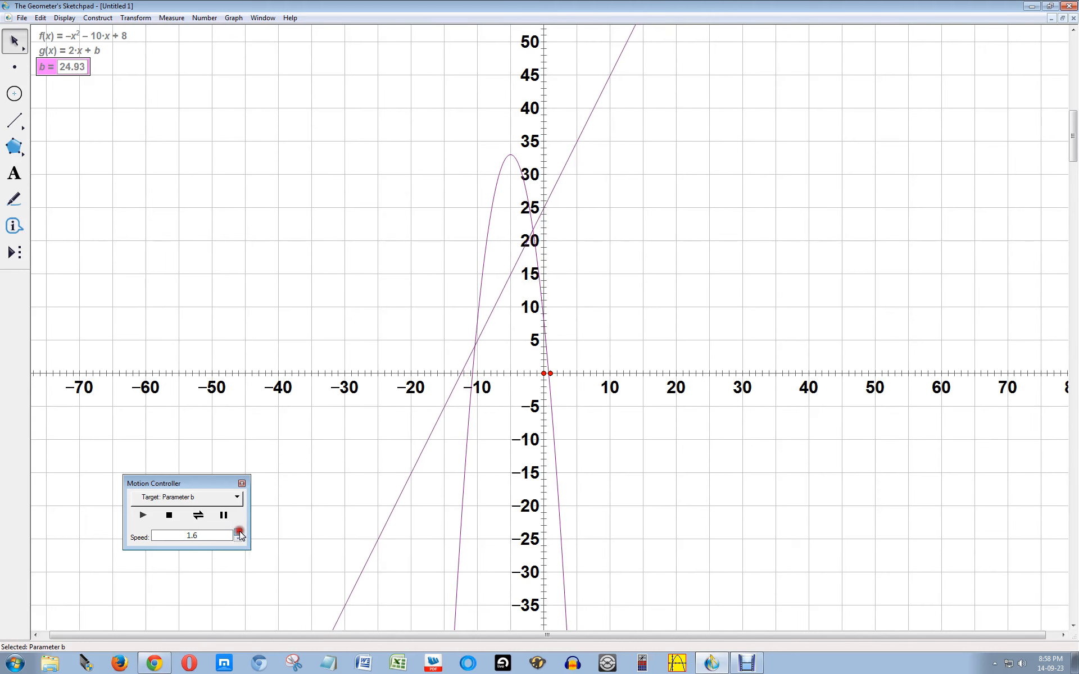
{"action": "left_click", "coordinate": [238, 539]}
{"action": "left_click", "coordinate": [239, 539]}
{"action": "left_click", "coordinate": [239, 540]}
{"action": "left_click", "coordinate": [239, 540]}
{"action": "left_click", "coordinate": [238, 540]}
{"action": "left_click", "coordinate": [238, 540]}
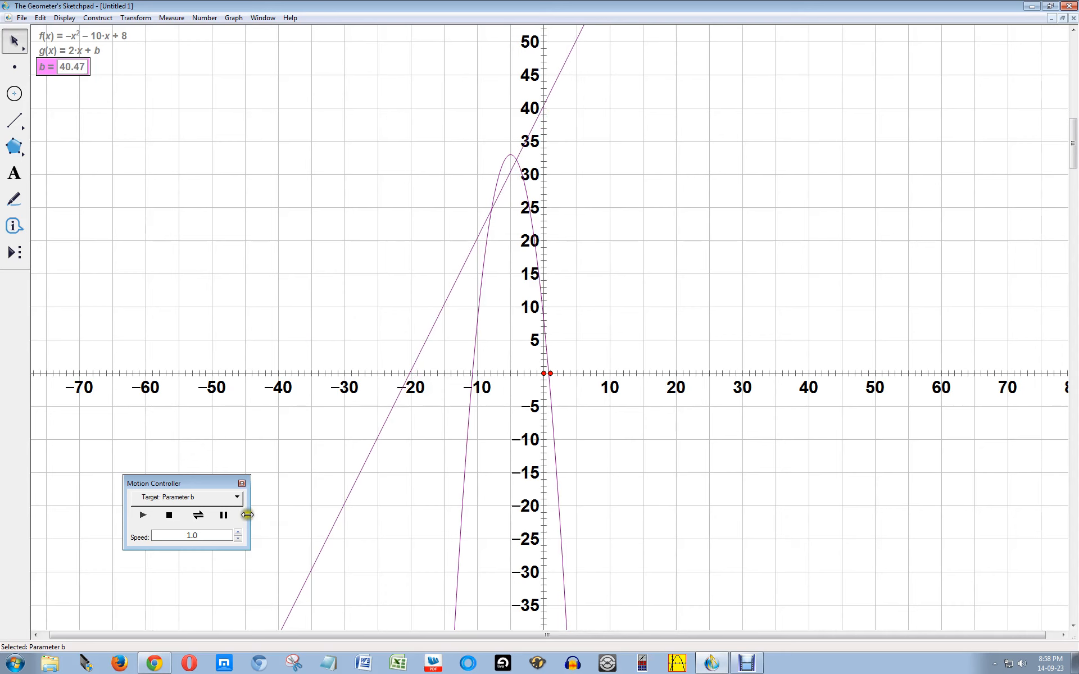
{"action": "left_click", "coordinate": [225, 517]}
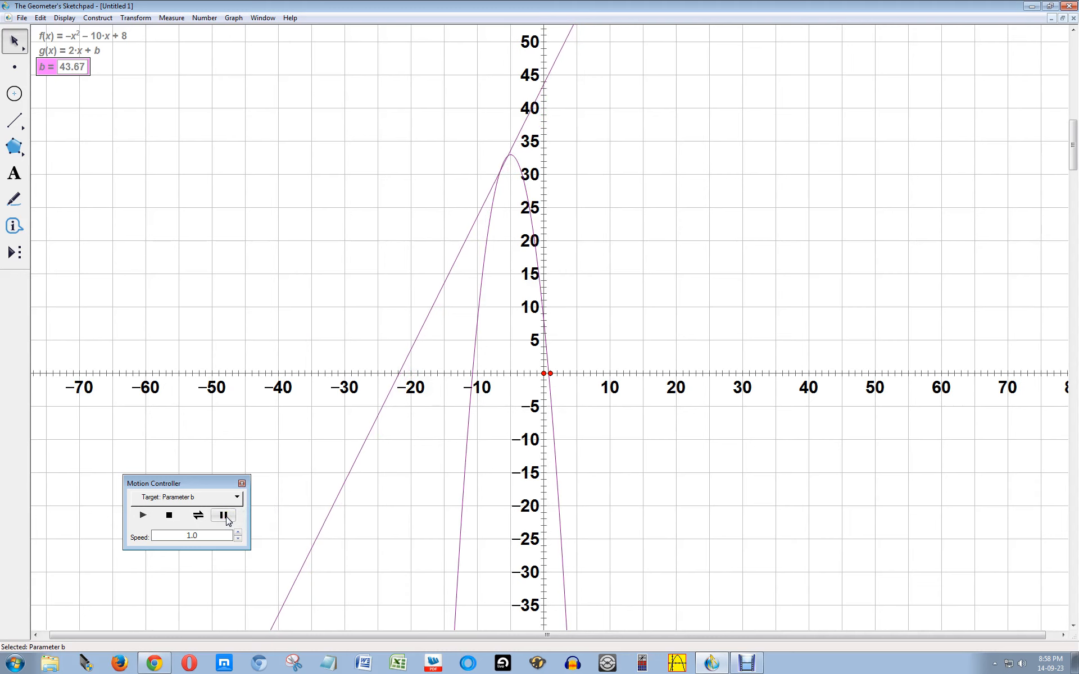
{"action": "left_click", "coordinate": [230, 517]}
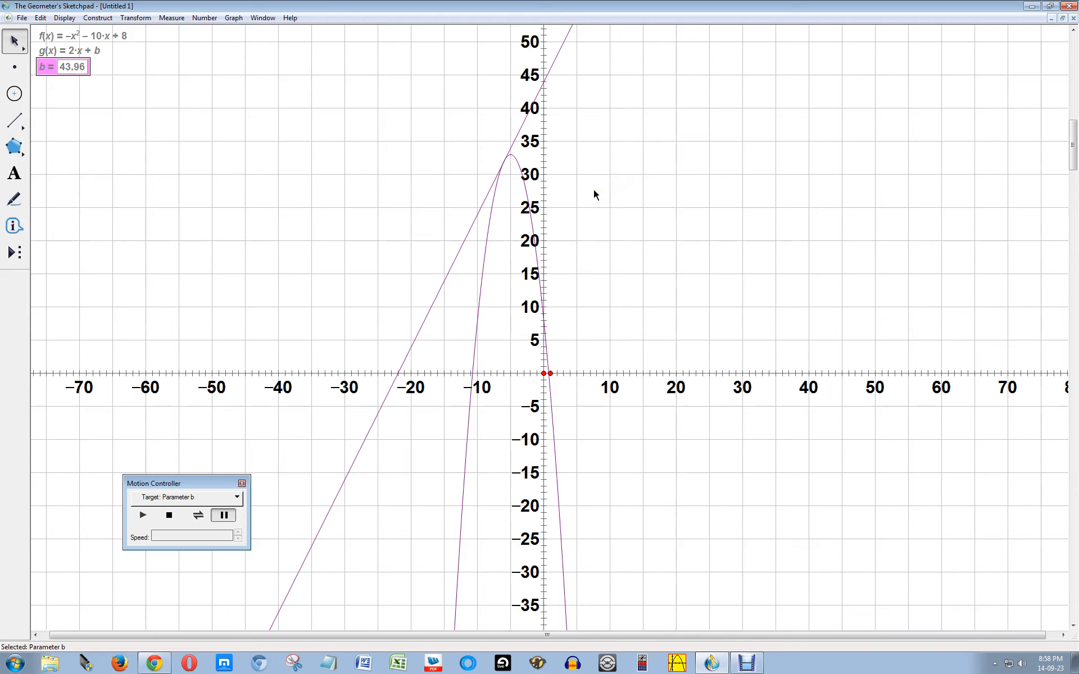
Step: Move the origin near the lower edge of the sketch and enlarge the axis scale around the parabola's vertex
{"action": "left_click", "coordinate": [591, 326]}
{"action": "left_click_drag", "start_coordinate": [551, 374], "coordinate": [516, 552]}
{"action": "left_click", "coordinate": [567, 351]}
{"action": "left_click", "coordinate": [555, 364]}
{"action": "left_click", "coordinate": [602, 294]}
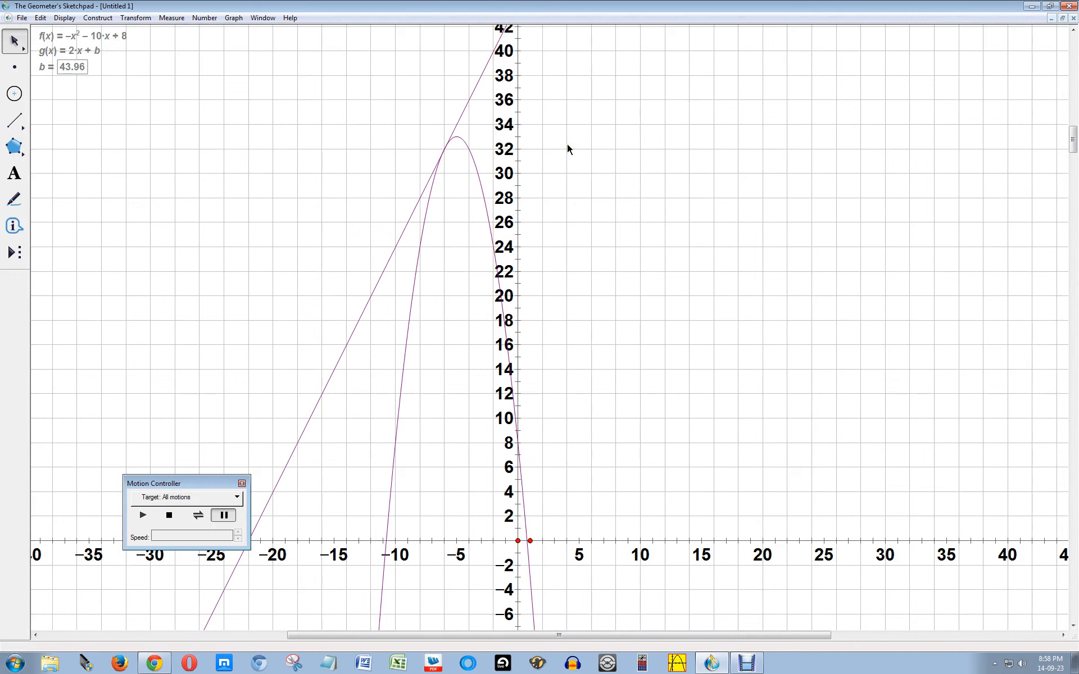
Step: Switch to a rectangular grid and rescale the axes independently, stretching the x-axis to about −9 to 10 around the point of tangency
{"action": "left_click", "coordinate": [238, 21]}
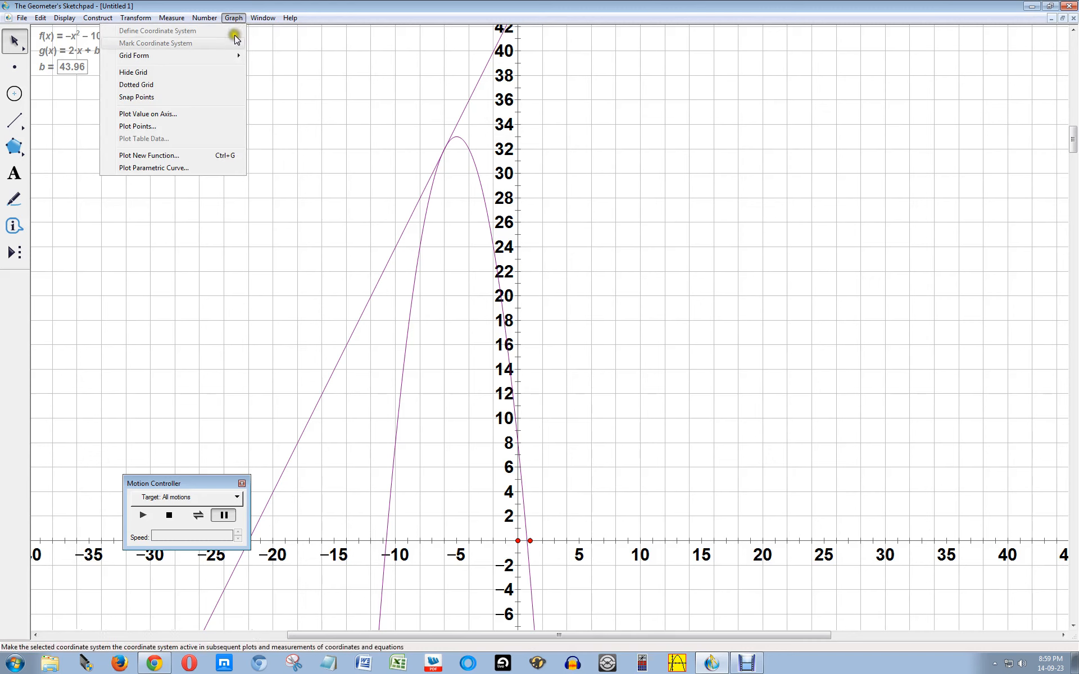
{"action": "left_click", "coordinate": [235, 59]}
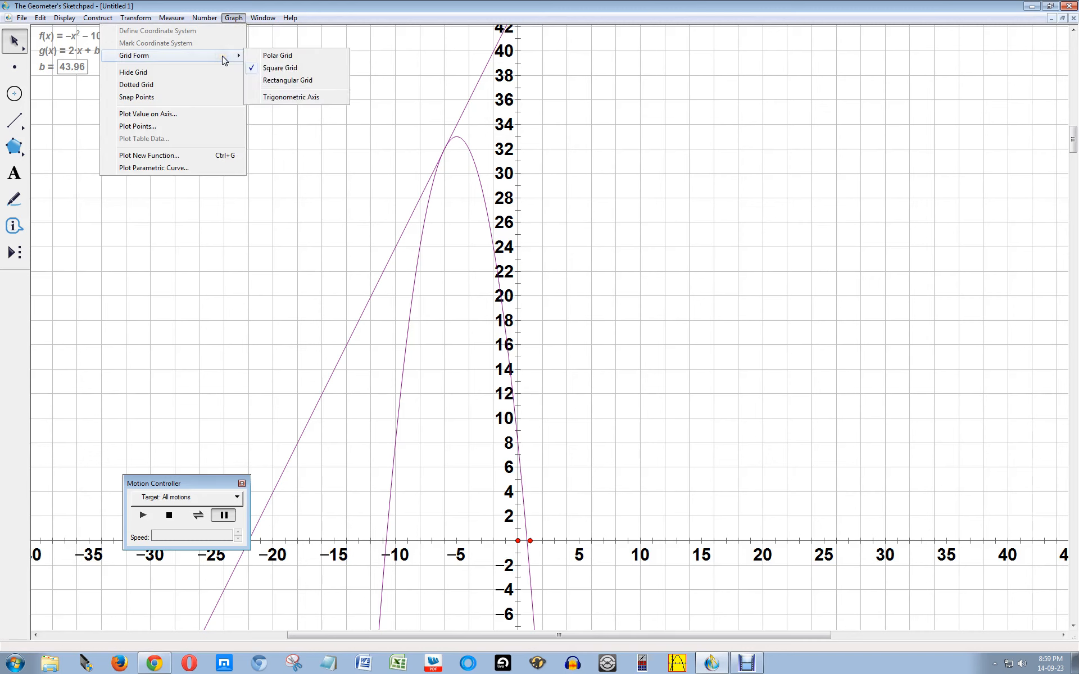
{"action": "left_click", "coordinate": [295, 80]}
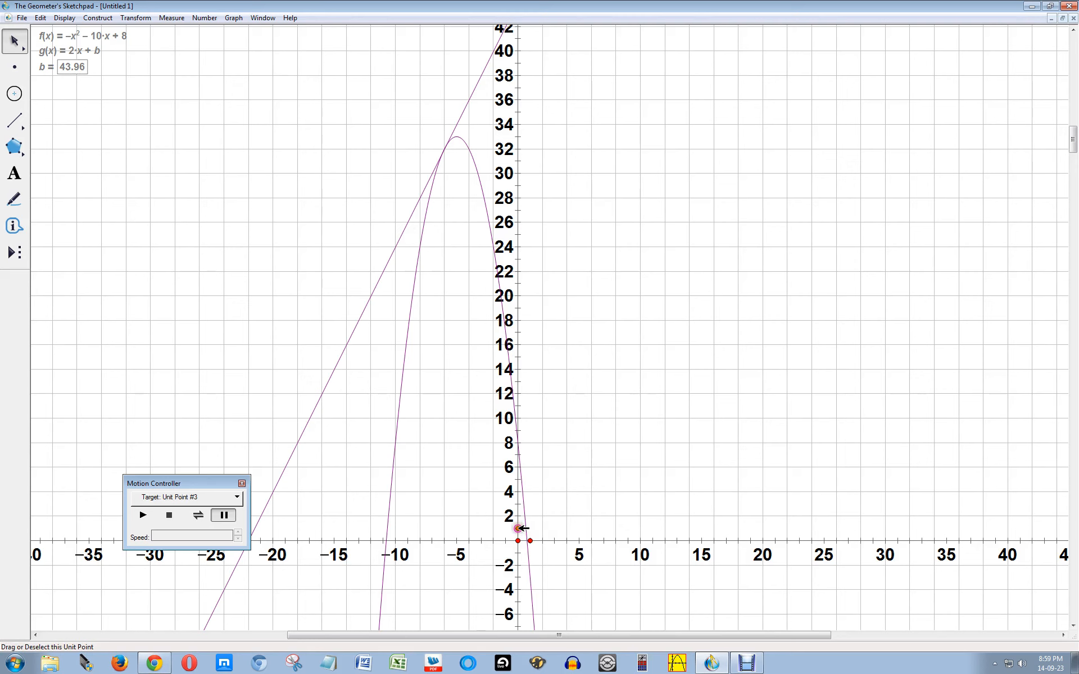
{"action": "mouse_move", "coordinate": [522, 529]}
{"action": "left_mouse_down"}
{"action": "mouse_move", "coordinate": [531, 540]}
{"action": "mouse_move", "coordinate": [559, 540]}
{"action": "mouse_move", "coordinate": [518, 524]}
{"action": "mouse_move", "coordinate": [570, 540]}
{"action": "mouse_move", "coordinate": [518, 532]}
{"action": "left_mouse_up"}
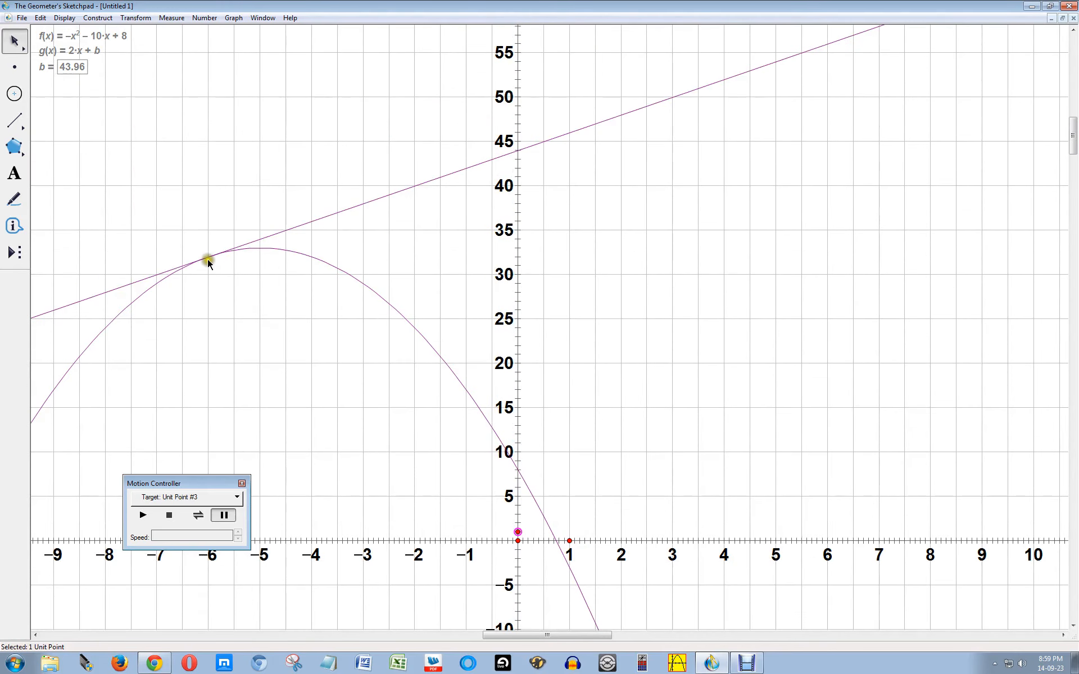